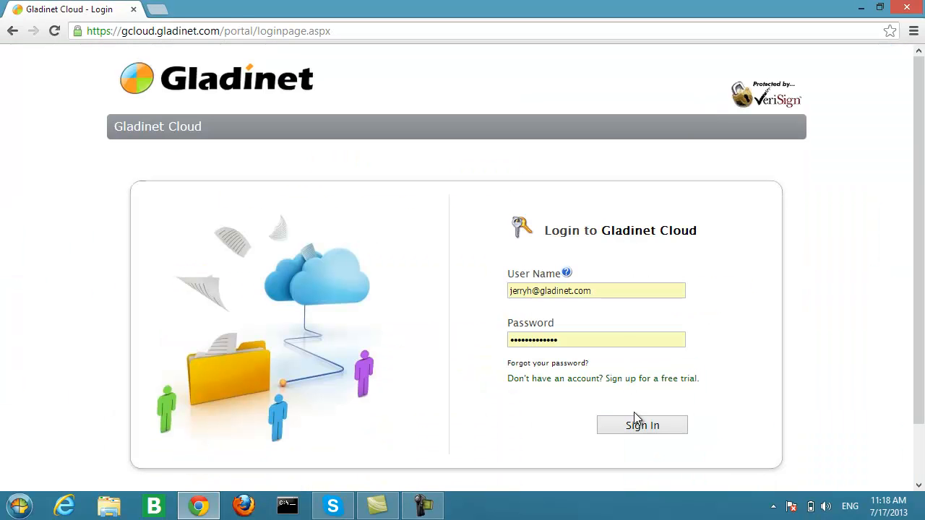
# Step: Sign in to Gladinet Cloud with the filled-in credentials and view the available portal themes
pyautogui.click(639, 428)
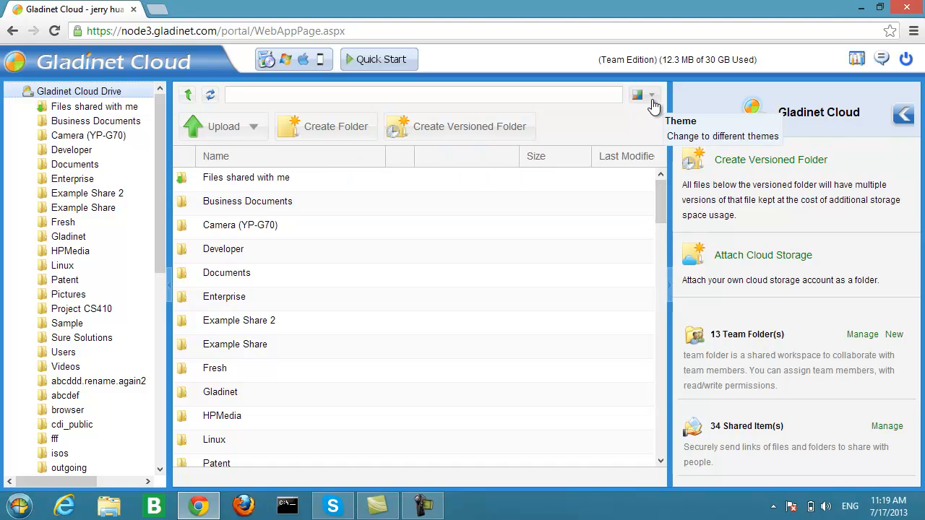
pyautogui.click(653, 104)
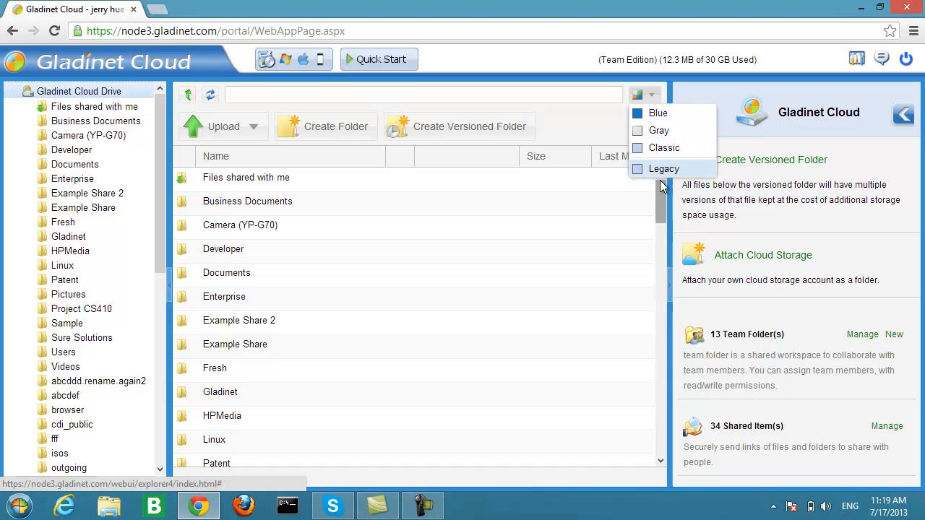
pyautogui.click(588, 125)
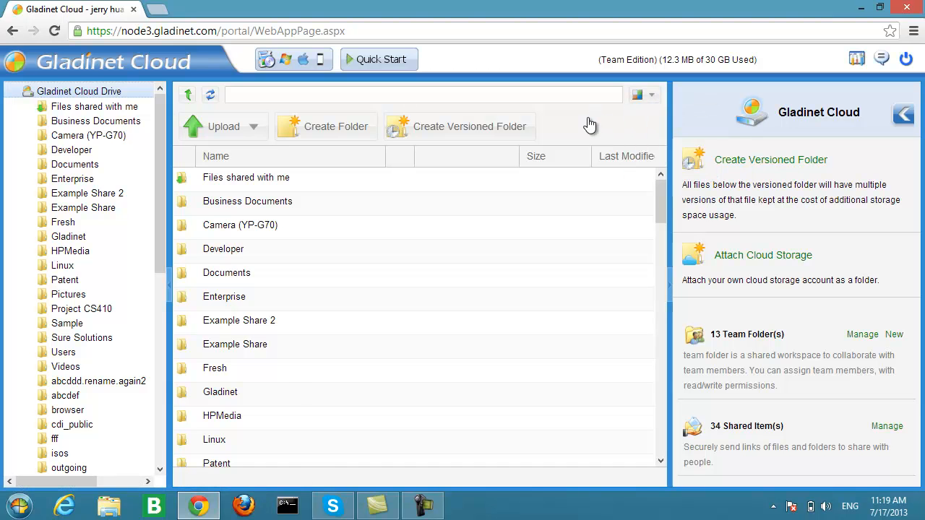
# Step: Collapse and restore the folder tree and the details pane, and view the available upload modes
pyautogui.click(171, 294)
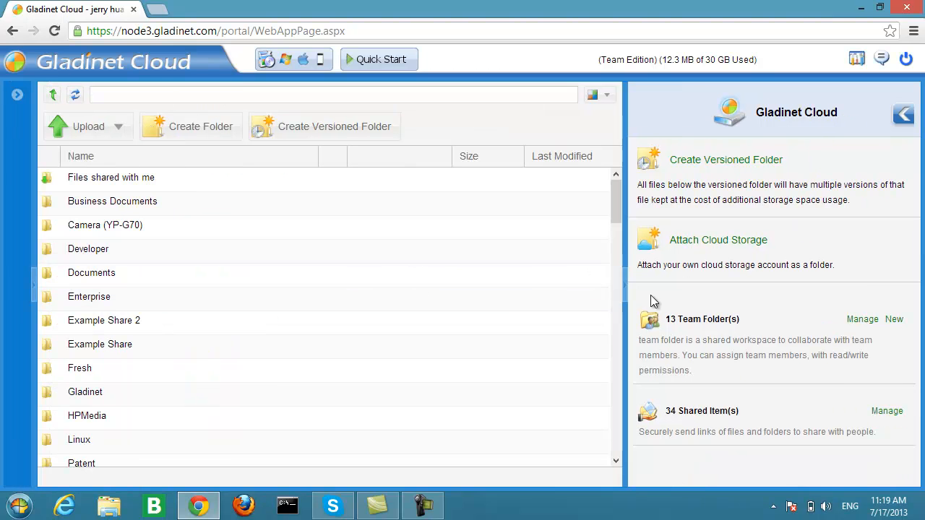
pyautogui.click(626, 300)
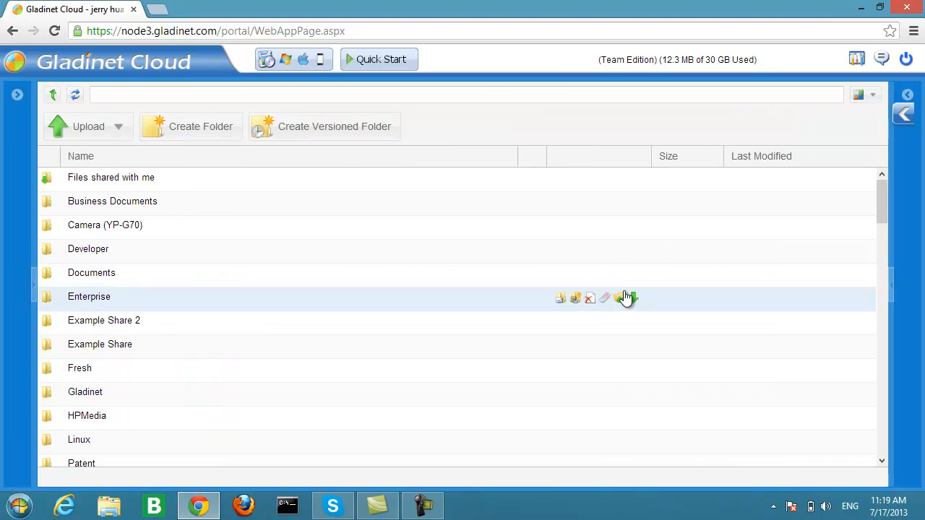
pyautogui.click(890, 289)
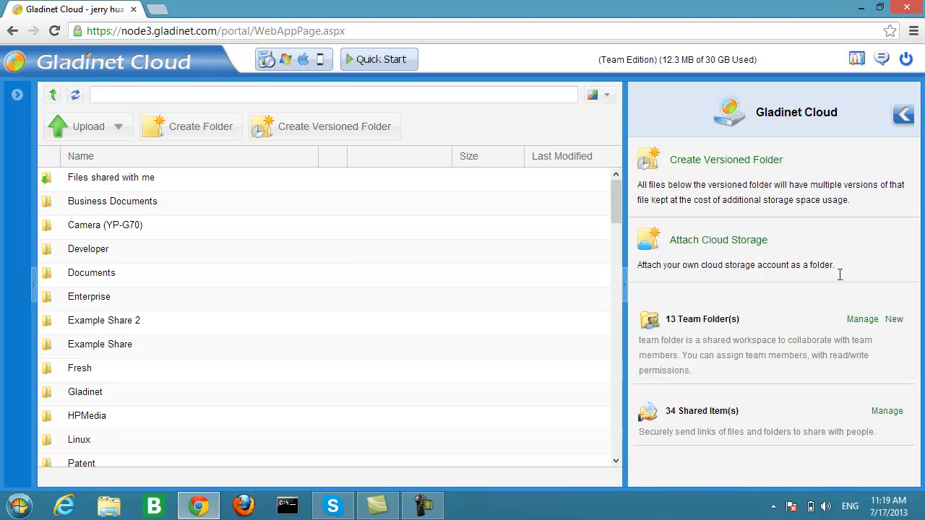
pyautogui.click(33, 292)
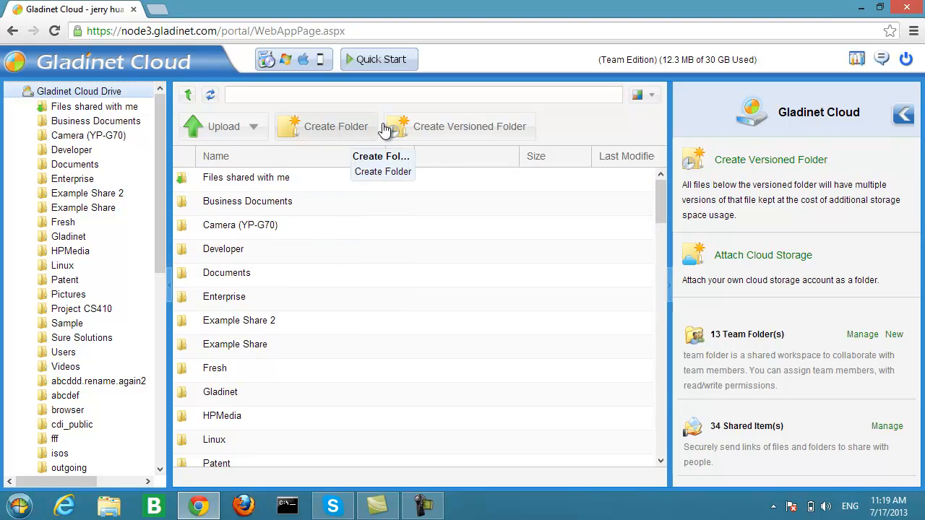
pyautogui.click(251, 127)
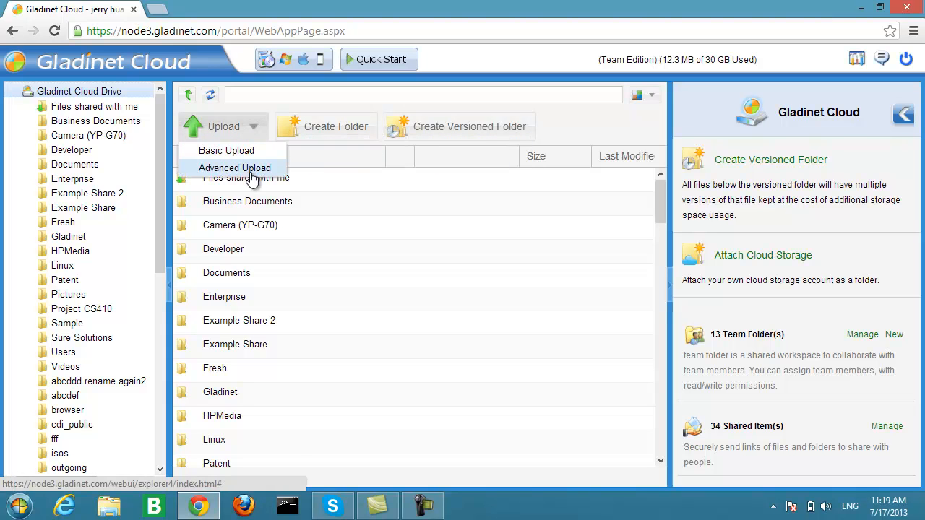
pyautogui.click(664, 210)
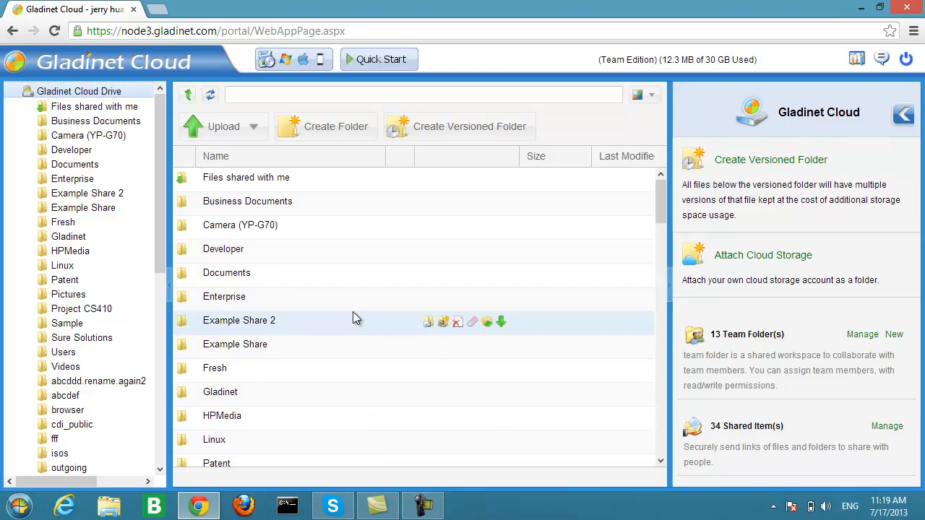
# Step: Open the Documents folder and review its sharing details and the file details of Document1.pdf
pyautogui.click(277, 281)
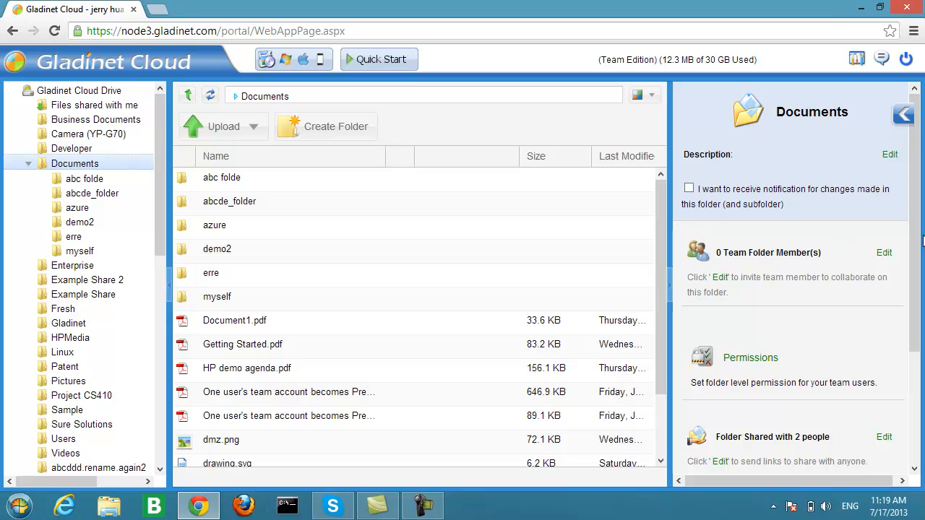
pyautogui.moveTo(914, 226); pyautogui.dragTo(912, 332)
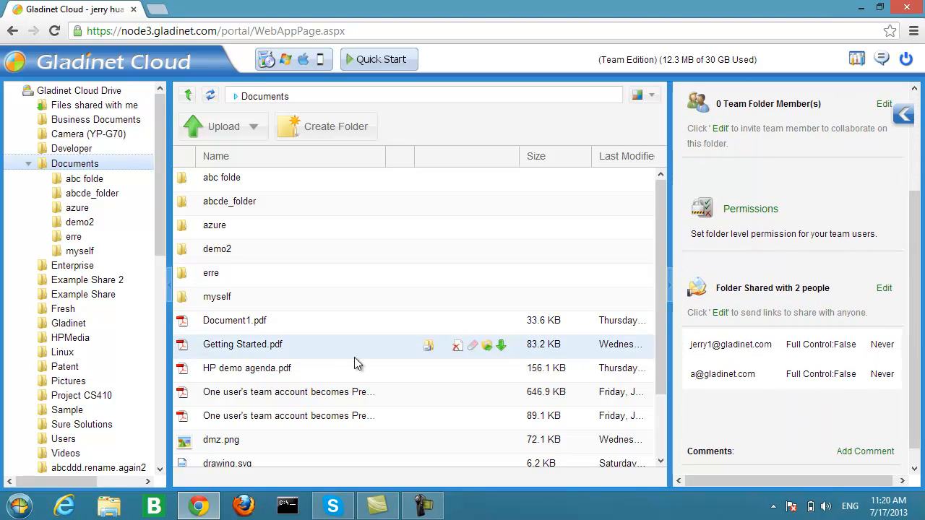
pyautogui.click(250, 325)
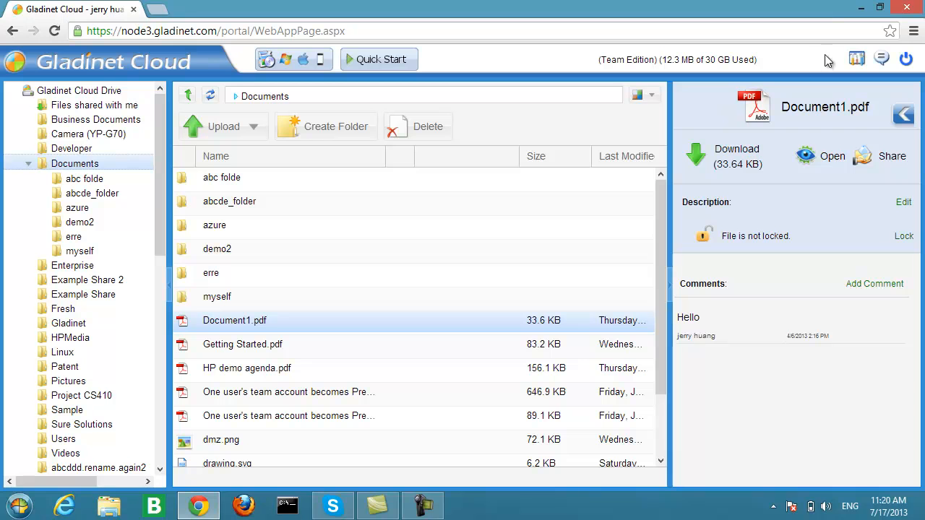
# Step: Open the Management Console and review the list of published team folders
pyautogui.click(856, 61)
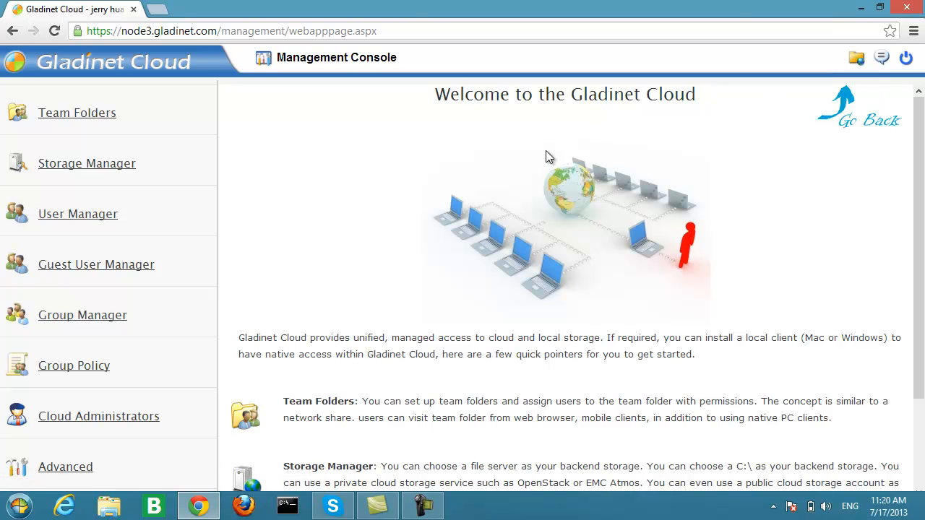
pyautogui.click(97, 122)
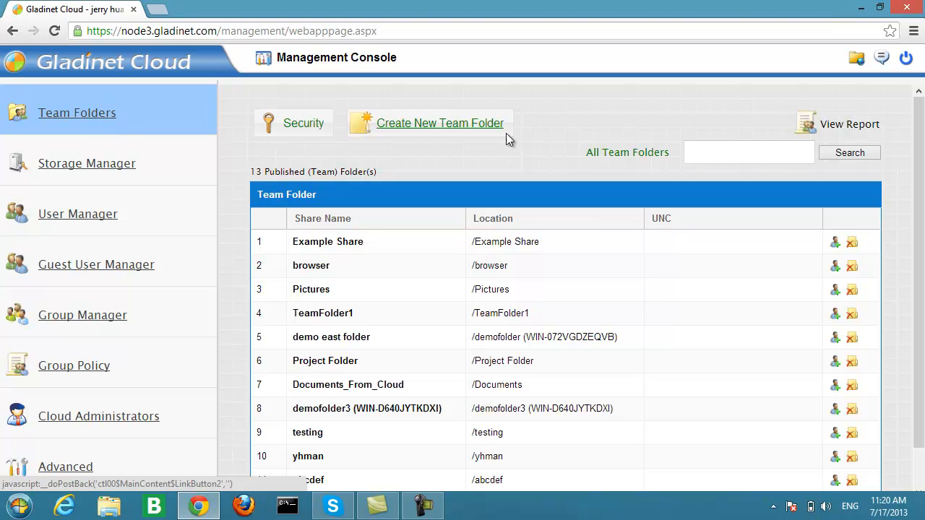
pyautogui.scroll(-1, 920, 161)
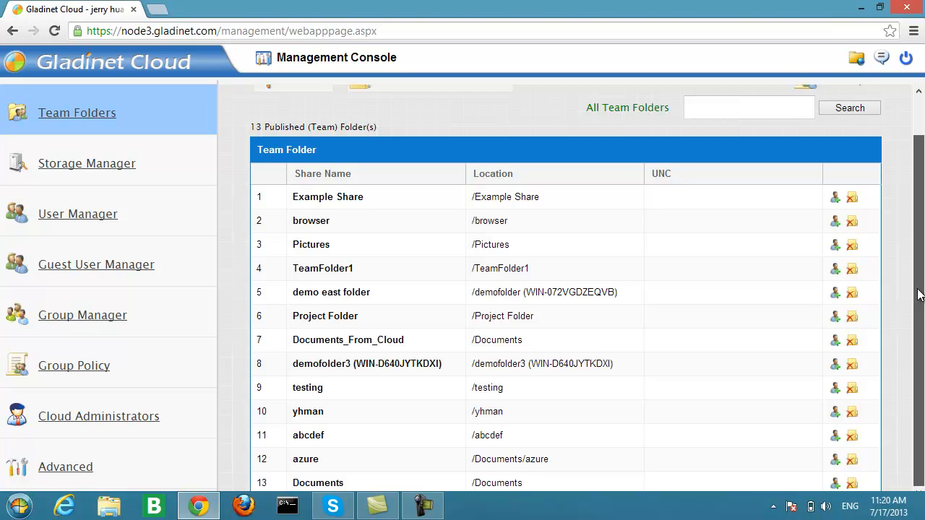
pyautogui.scroll(1, 921, 244)
pyautogui.scroll(-1, 921, 244)
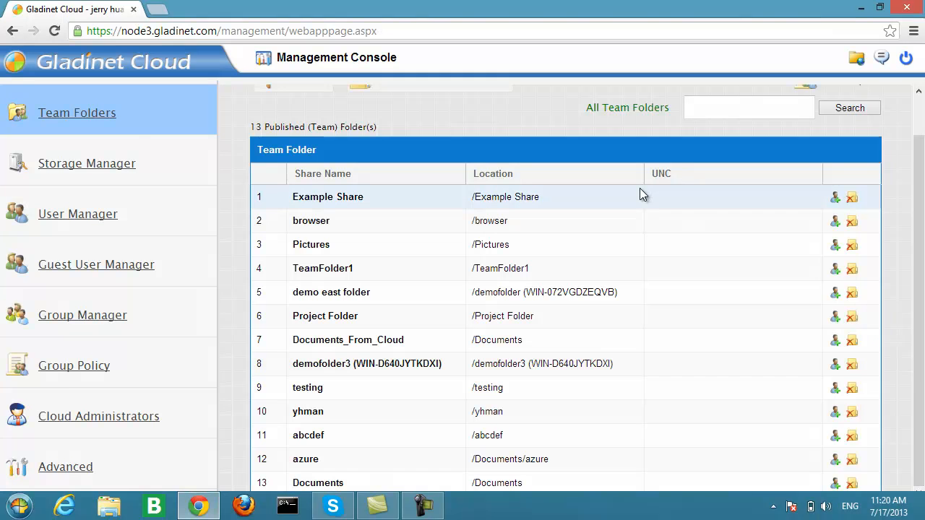
# Step: Review the Storage Manager, User Manager, Guest User Manager and Group Manager pages of the console
pyautogui.click(126, 166)
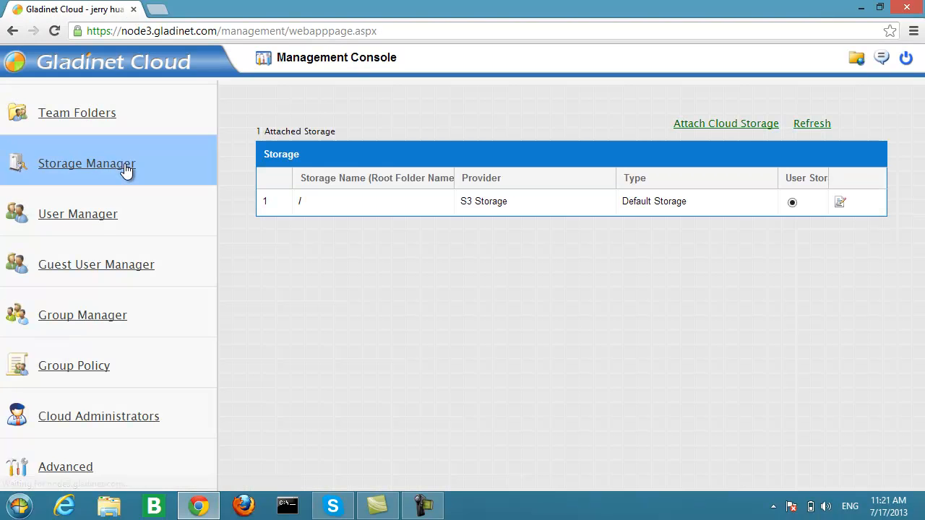
pyautogui.click(89, 219)
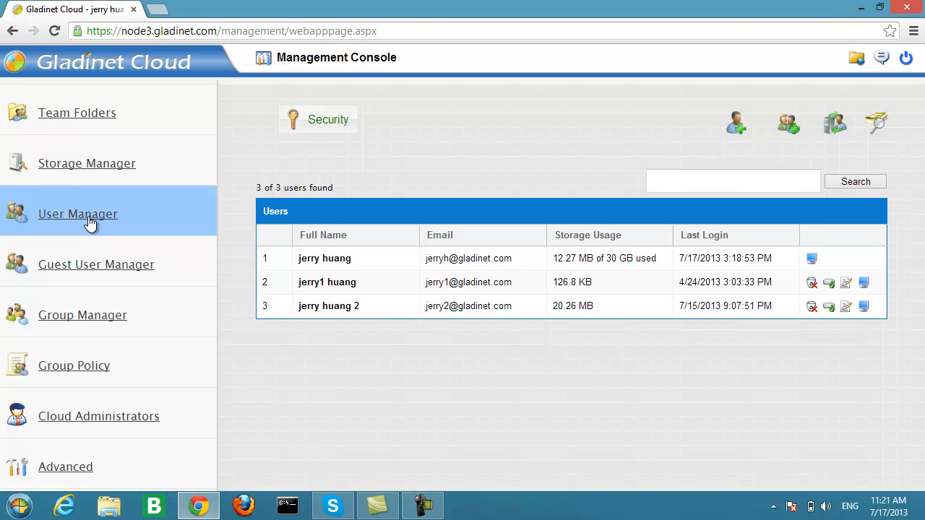
pyautogui.click(91, 271)
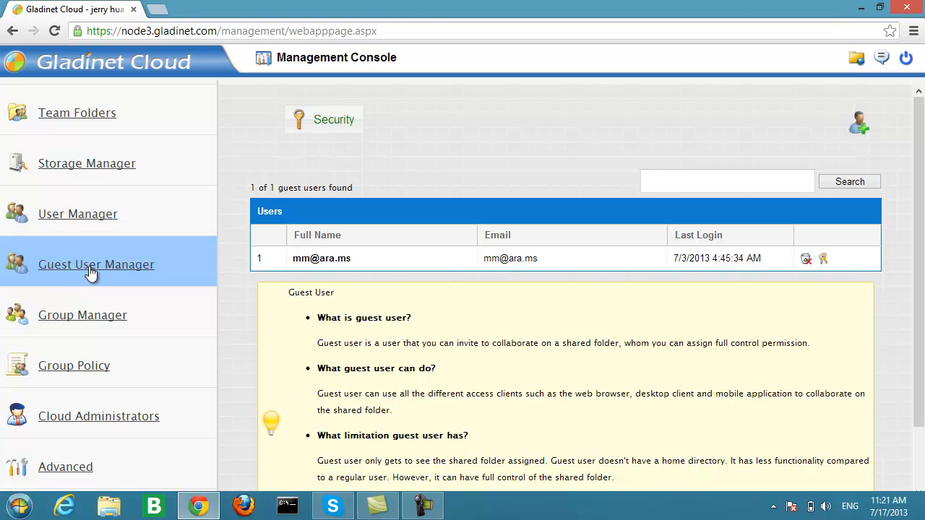
pyautogui.click(89, 324)
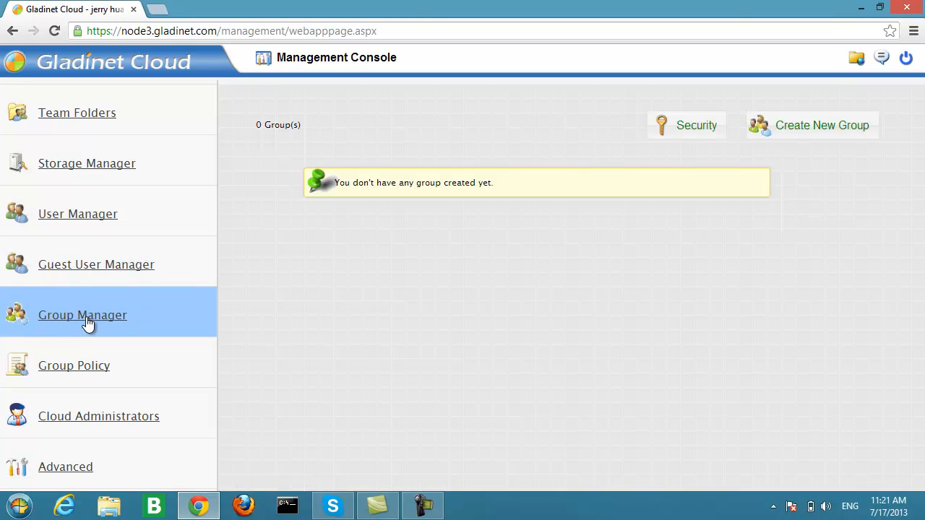
# Step: Review the Group Policy settings for security, Windows Client/Server Agent/Web Client, retention and team-user home directories
pyautogui.click(83, 366)
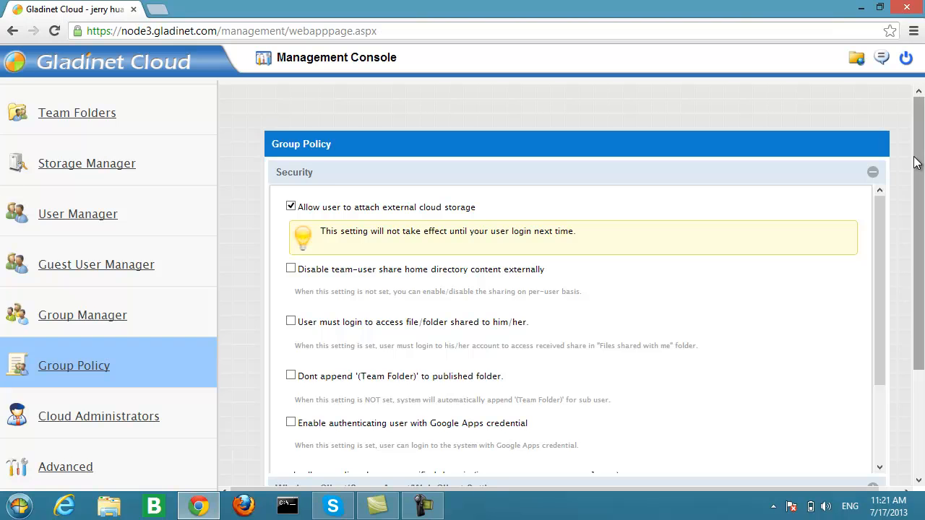
pyautogui.moveTo(916, 159)
pyautogui.mouseDown()
pyautogui.moveTo(922, 270)
pyautogui.moveTo(919, 142)
pyautogui.mouseUp()
pyautogui.click(873, 174)
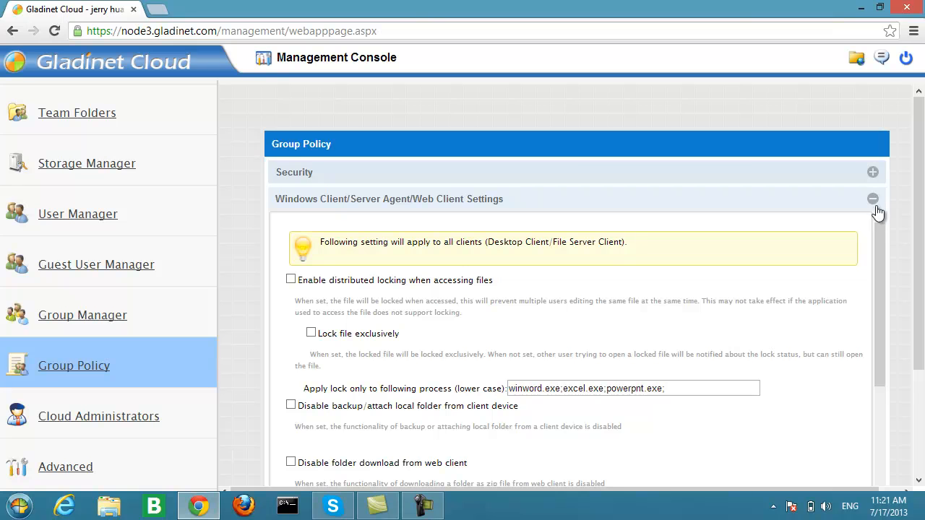
pyautogui.click(873, 201)
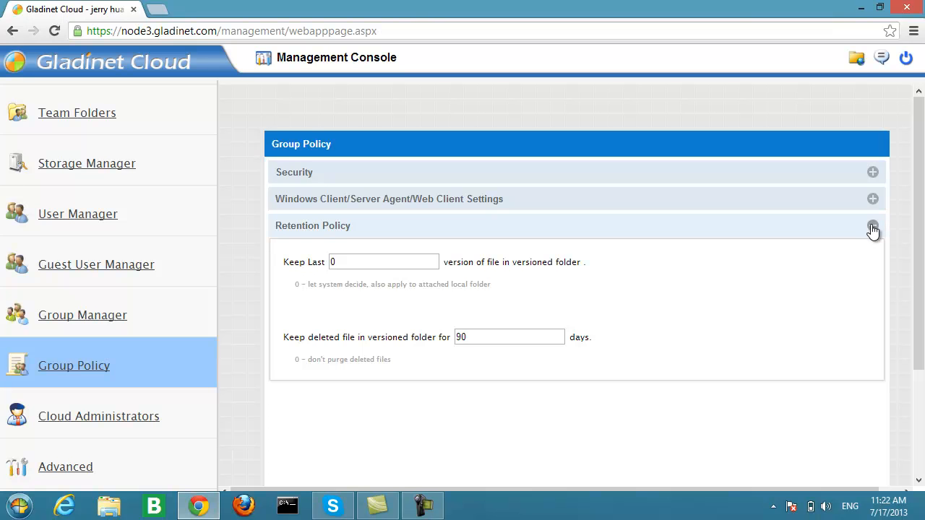
pyautogui.click(872, 227)
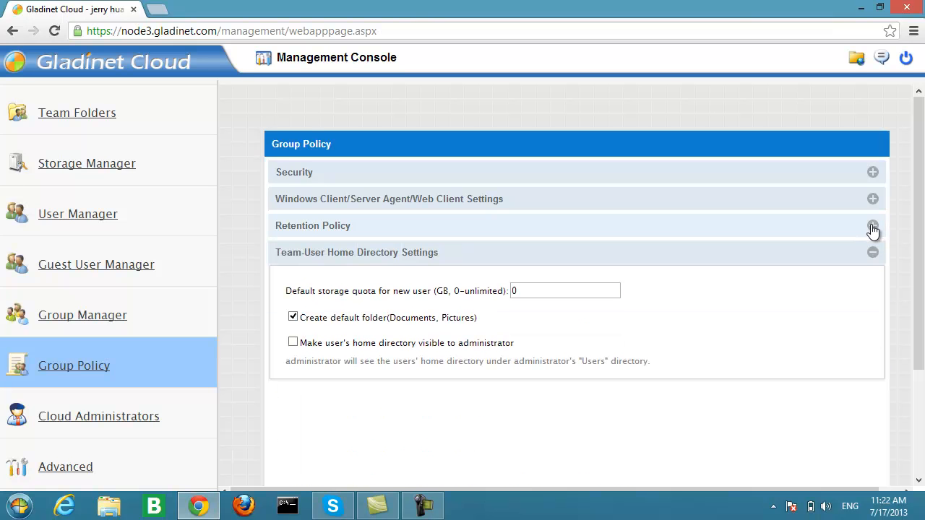
pyautogui.moveTo(923, 251); pyautogui.dragTo(919, 366)
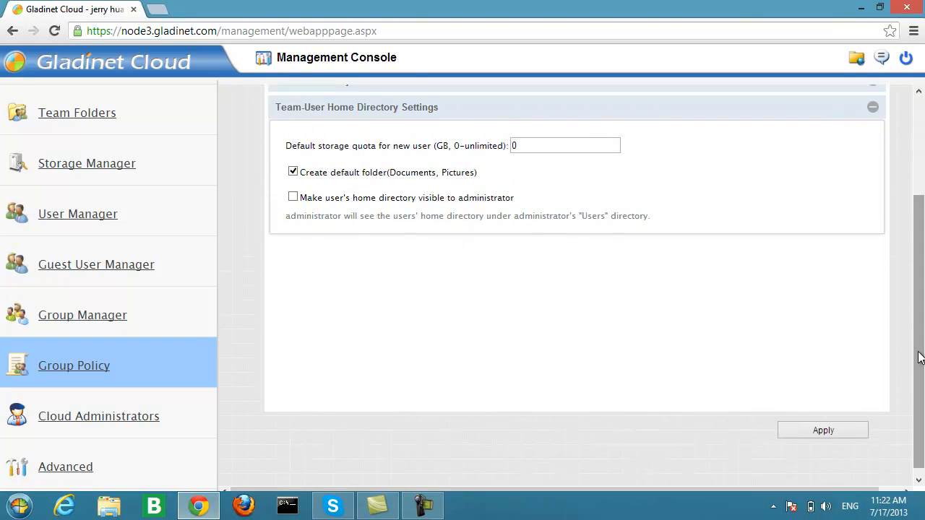
# Step: Review the cloud administrators and the advanced Active Directory, audit trace and file change logging pages
pyautogui.click(116, 423)
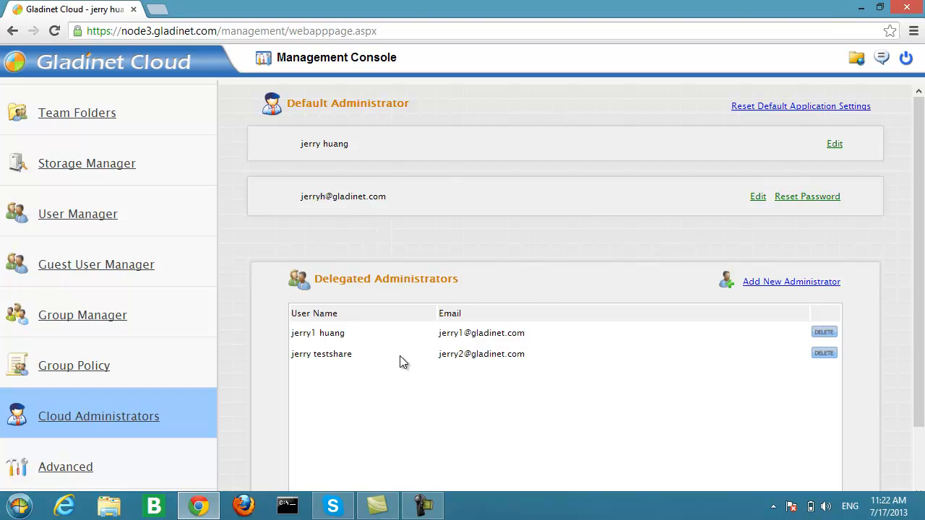
pyautogui.click(59, 469)
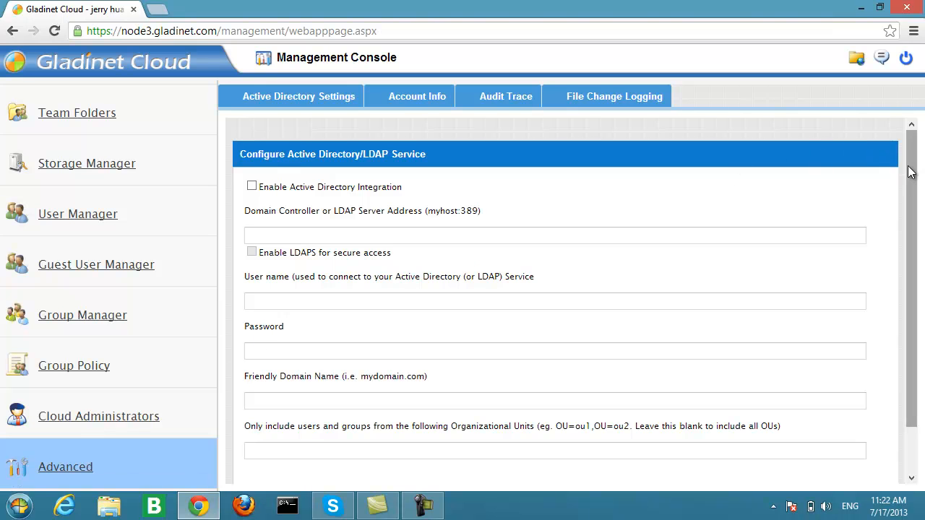
pyautogui.moveTo(911, 172); pyautogui.dragTo(912, 144)
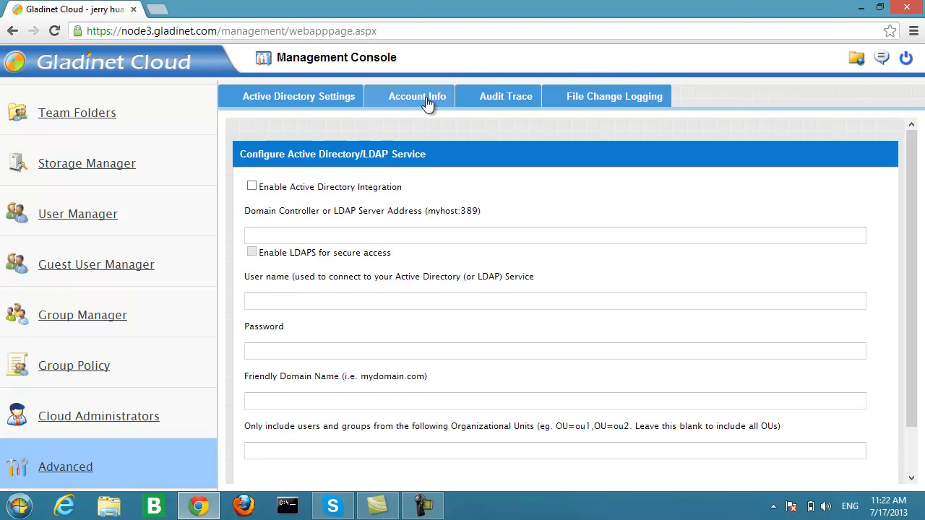
pyautogui.click(484, 105)
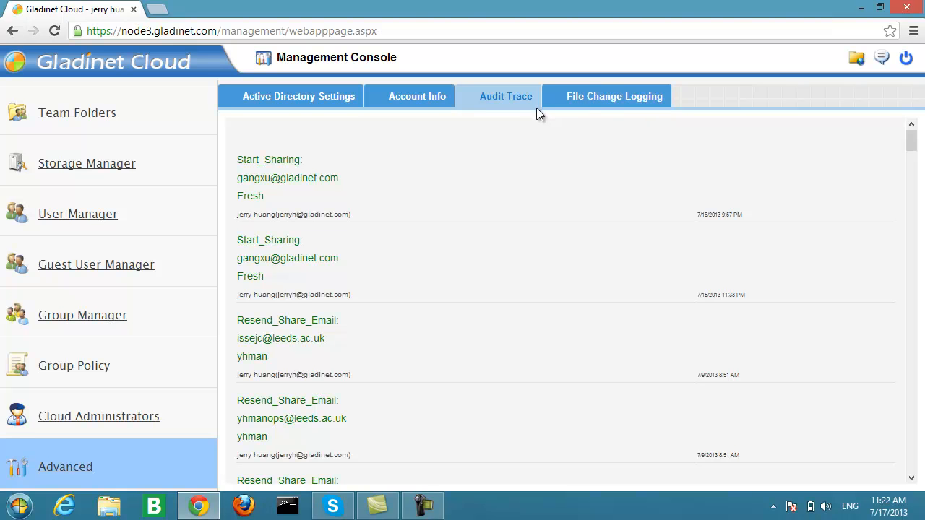
pyautogui.click(570, 103)
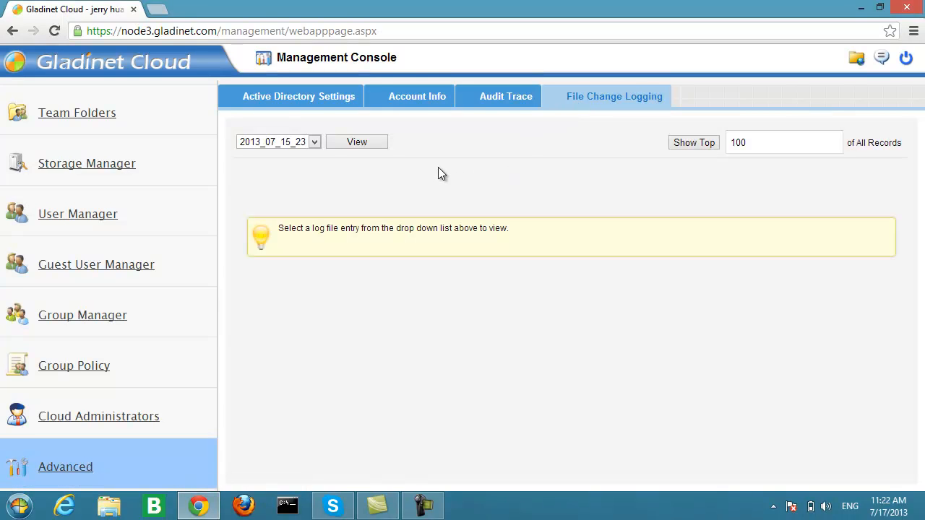
# Step: Return to the file browser and open the folder permissions of the Documents folder
pyautogui.click(856, 59)
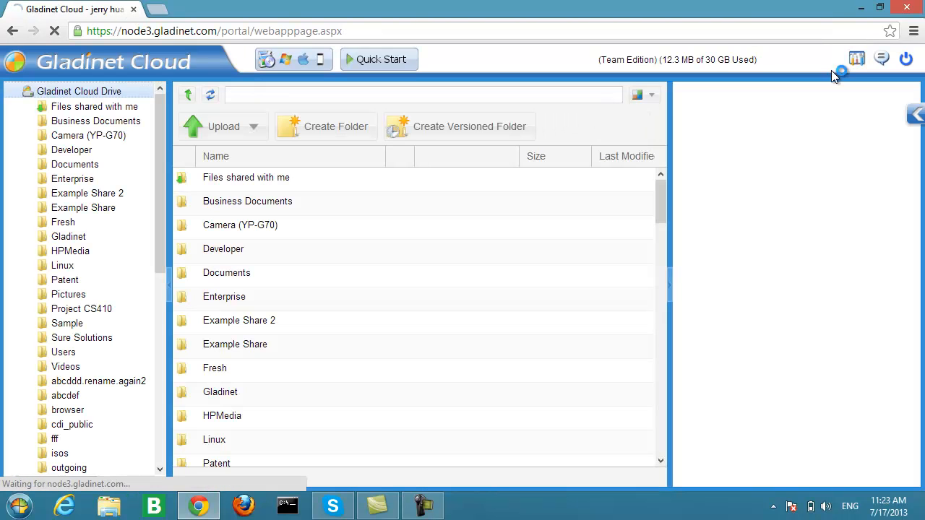
pyautogui.doubleClick(258, 278)
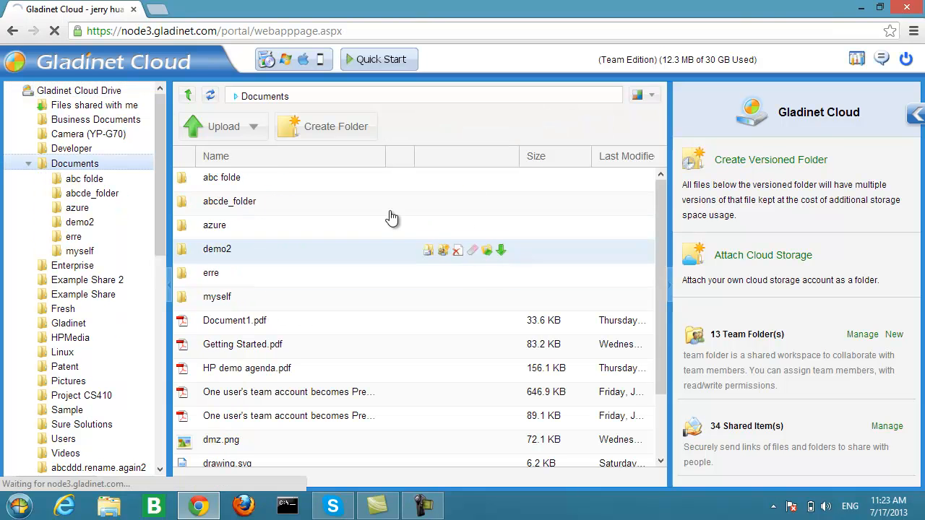
pyautogui.moveTo(908, 257); pyautogui.dragTo(909, 271)
pyautogui.click(900, 264)
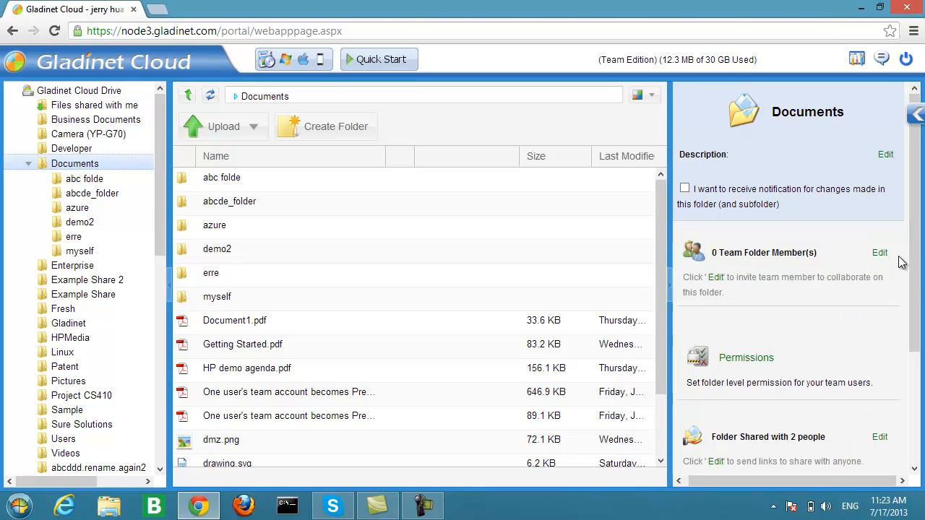
pyautogui.moveTo(912, 261); pyautogui.dragTo(914, 310)
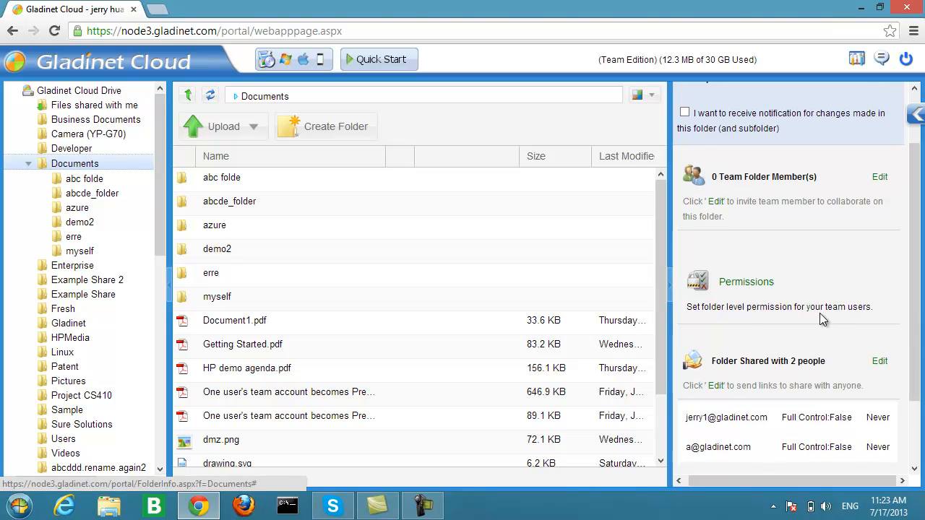
pyautogui.click(747, 283)
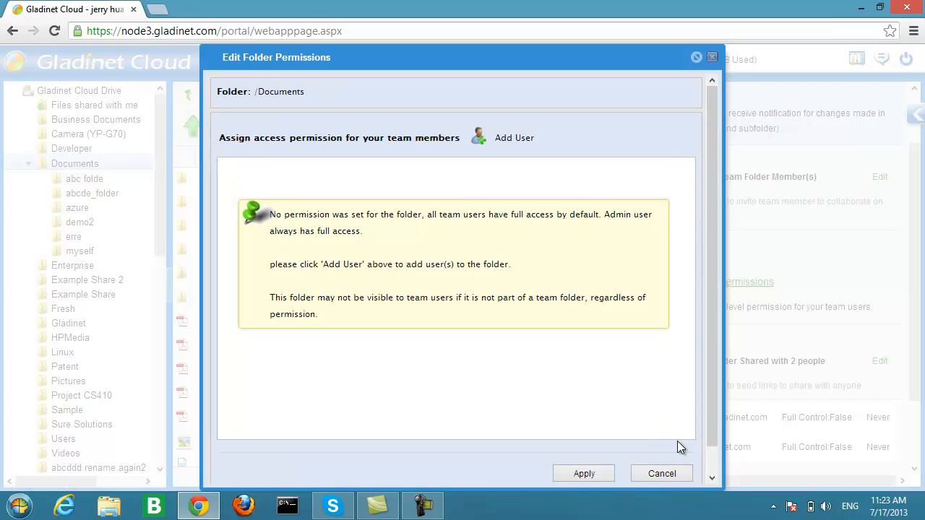
# Step: Dismiss the folder permissions unchanged, review the sharing settings of the Documents folder, and close them without adding a recipient
pyautogui.click(662, 474)
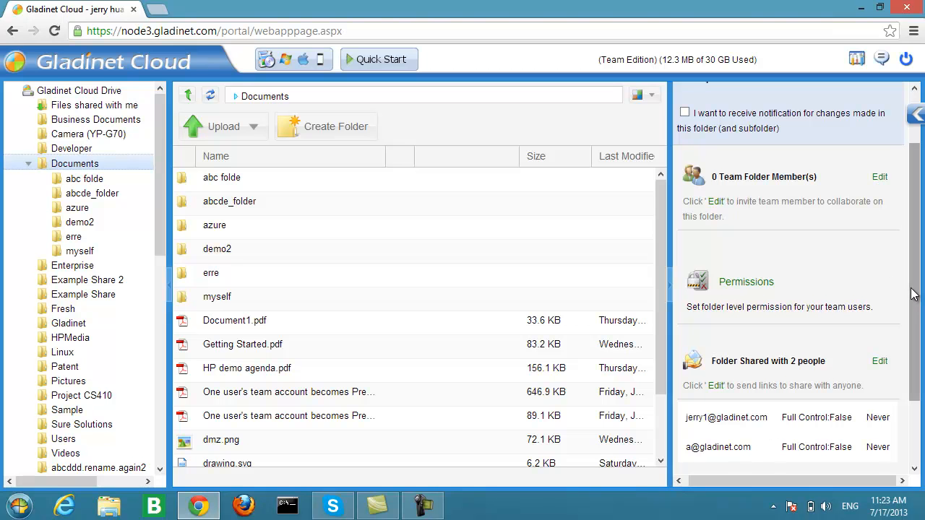
pyautogui.click(879, 362)
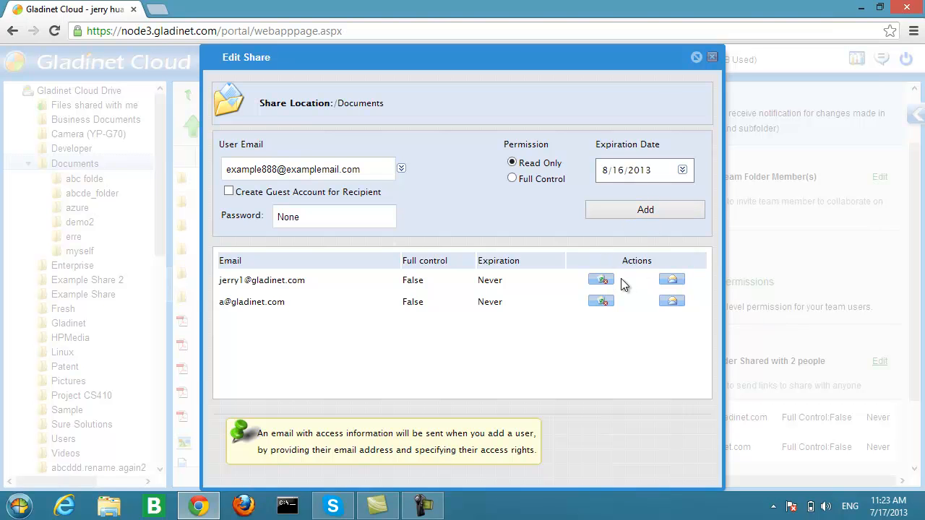
pyautogui.click(712, 57)
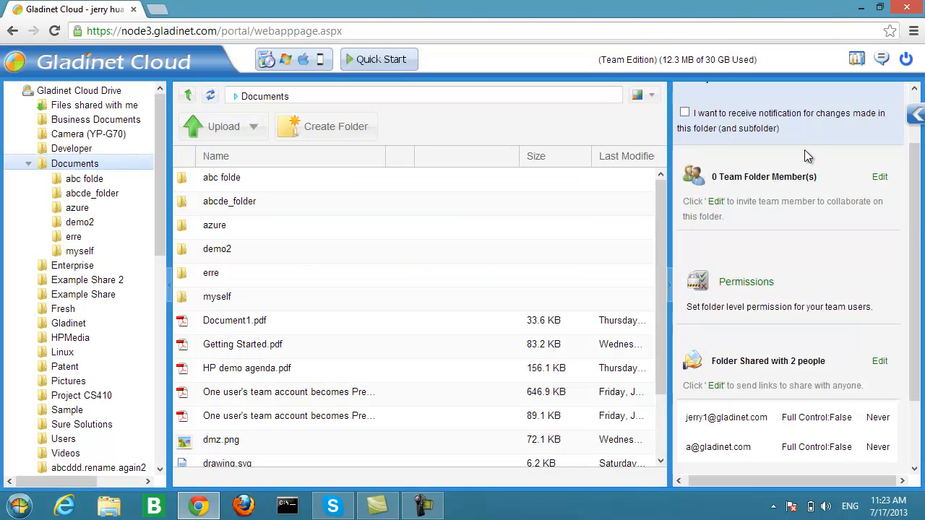
pyautogui.moveTo(916, 231); pyautogui.dragTo(910, 179)
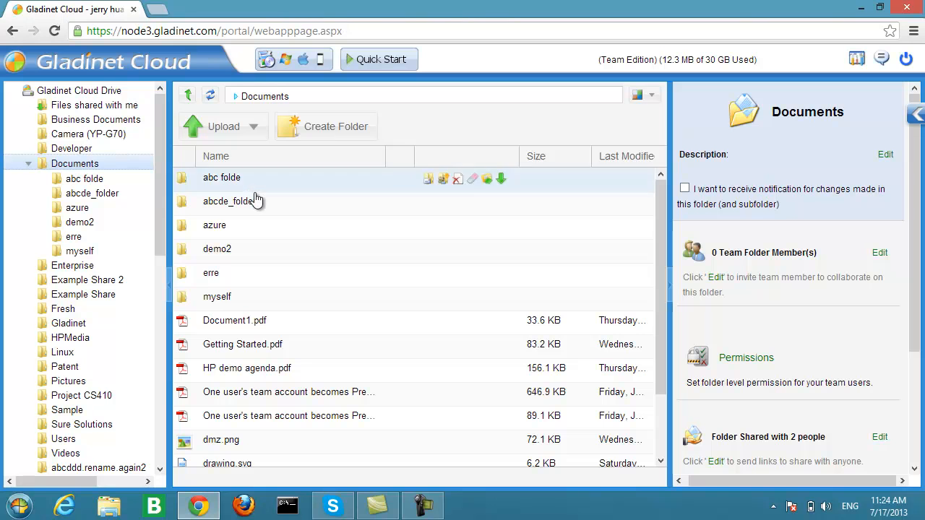
# Step: Open the demo2 folder inside Documents and arrange the browser window beside the free desktop area, slightly wider than half the screen
pyautogui.click(241, 299)
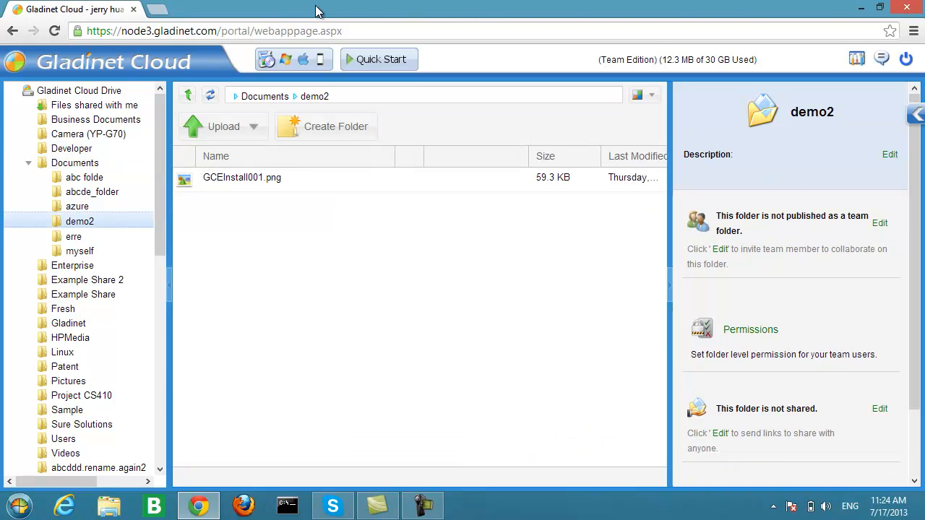
pyautogui.moveTo(317, 5); pyautogui.dragTo(924, 43)
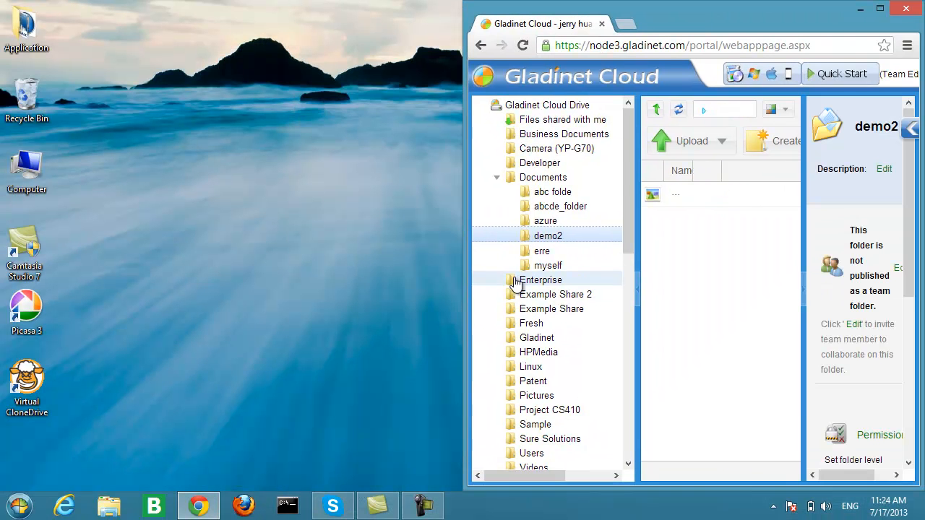
pyautogui.moveTo(464, 279); pyautogui.dragTo(350, 279)
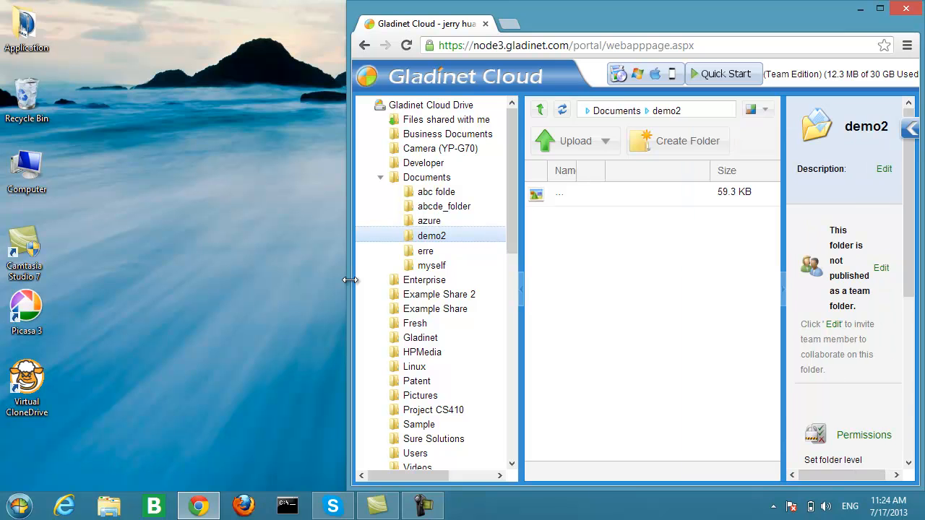
# Step: Switch to File Explorer, open the android folder in My Pictures, and place its window beside the browser
pyautogui.click(26, 502)
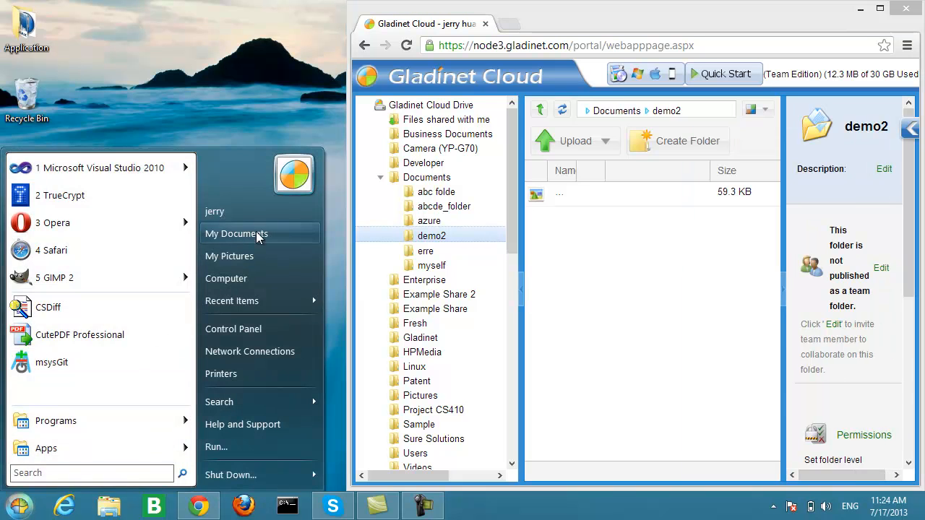
pyautogui.click(253, 254)
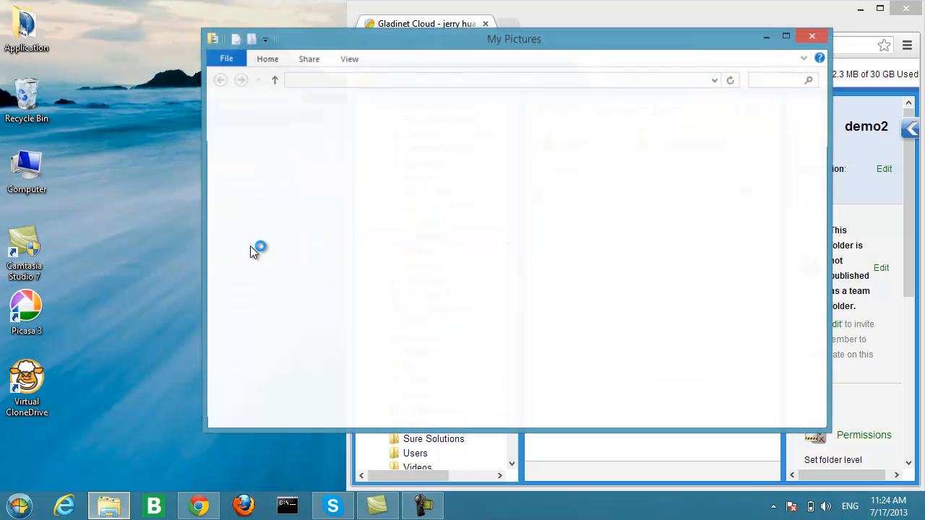
pyautogui.moveTo(434, 45); pyautogui.dragTo(387, 47)
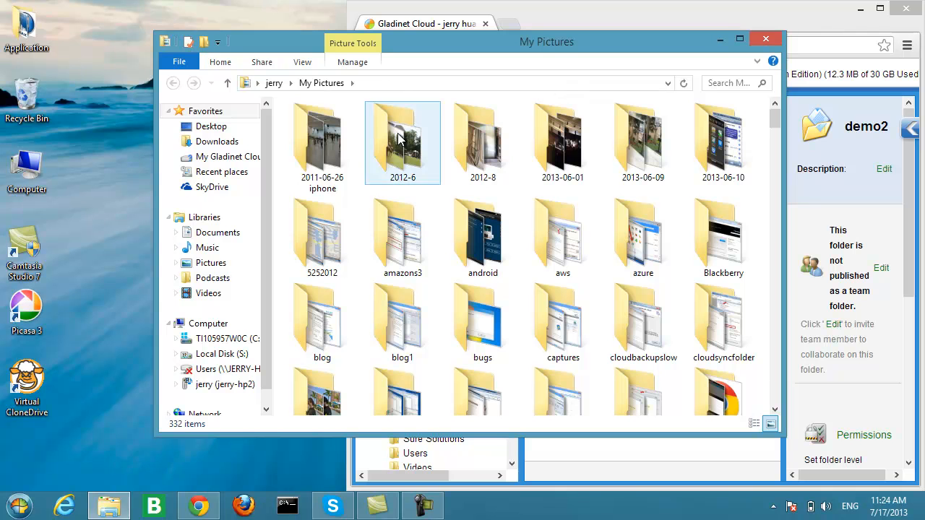
pyautogui.doubleClick(482, 244)
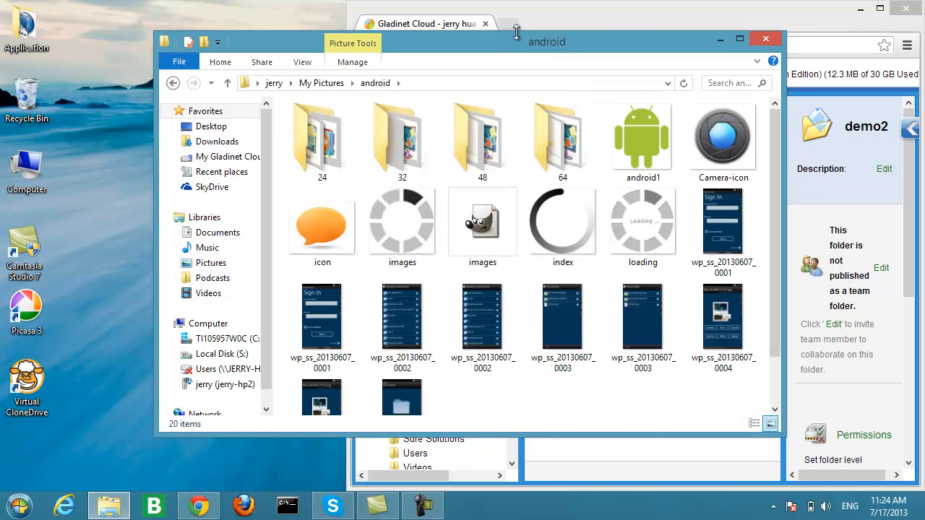
pyautogui.moveTo(517, 42); pyautogui.dragTo(67, 19)
# Step: Upload wp_ss_20130607_0003.jpg, wp_ss_20130607_0003.png and wp_ss_20130607_0004.jpg from the android folder to demo2, and widen the browser to show the file names
pyautogui.click(102, 286)
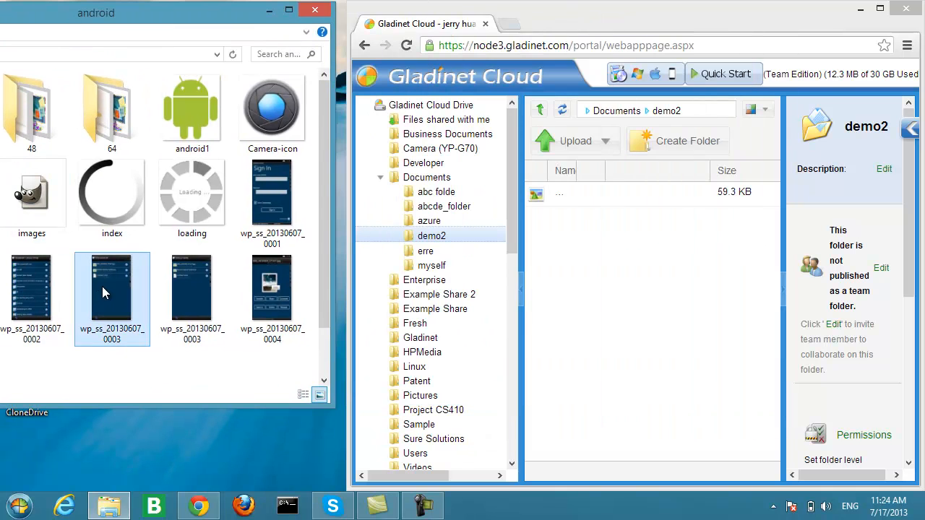
pyautogui.keyDown('ctrl'); pyautogui.click(191, 289); pyautogui.keyUp('ctrl')
pyautogui.keyDown('ctrl'); pyautogui.click(269, 285); pyautogui.keyUp('ctrl')
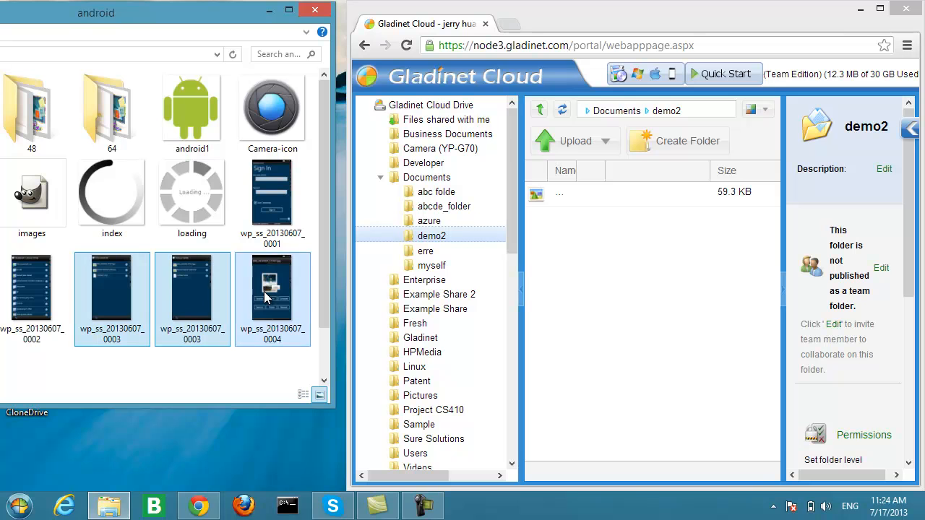
pyautogui.moveTo(192, 289); pyautogui.dragTo(619, 294)
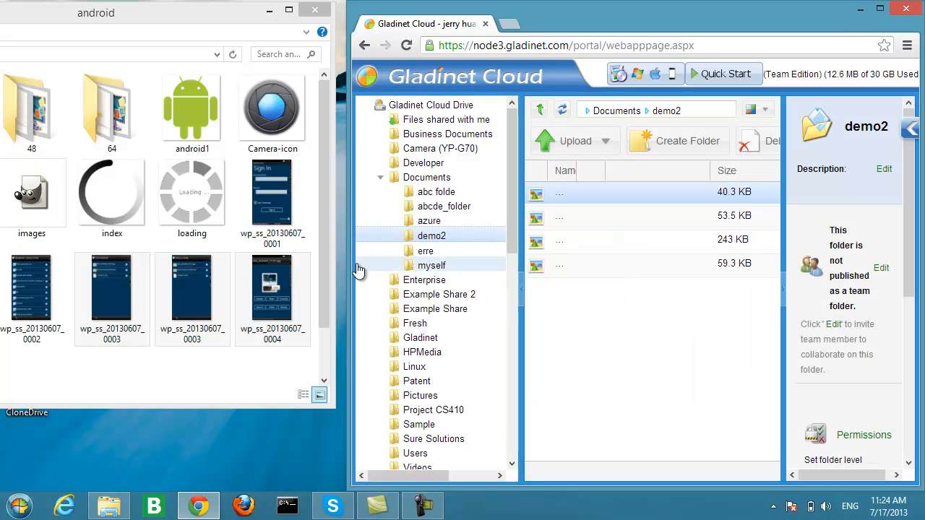
pyautogui.moveTo(348, 264); pyautogui.dragTo(73, 241)
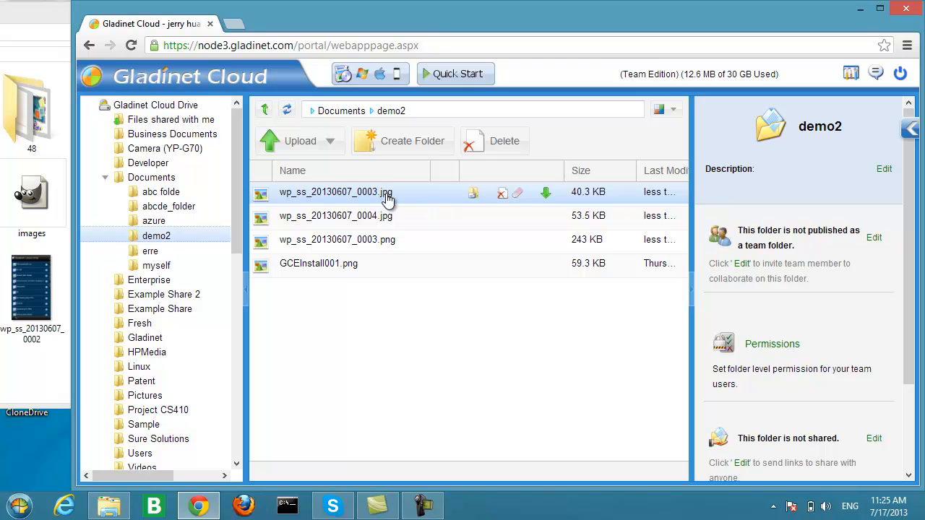
# Step: Return to the Documents folder and view the file details of dmz.png and Document1.pdf
pyautogui.click(266, 112)
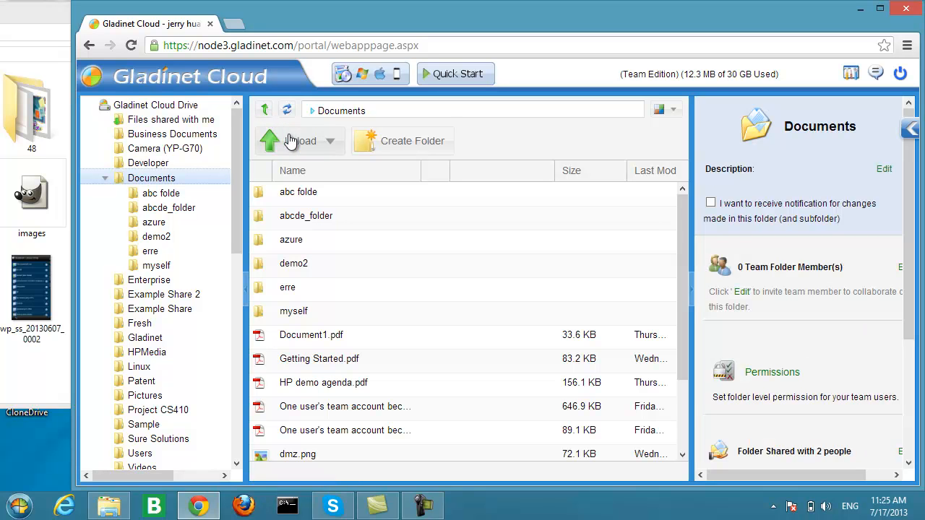
pyautogui.moveTo(394, 200)
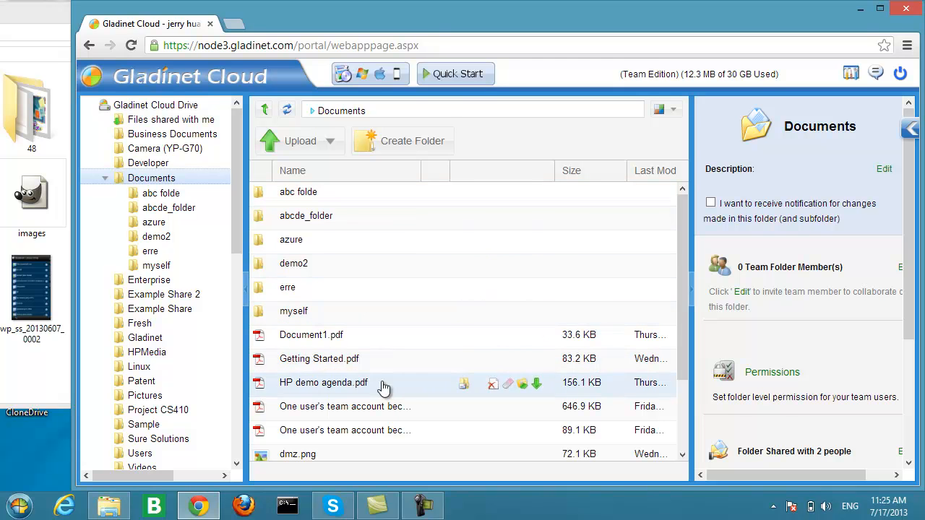
pyautogui.click(304, 455)
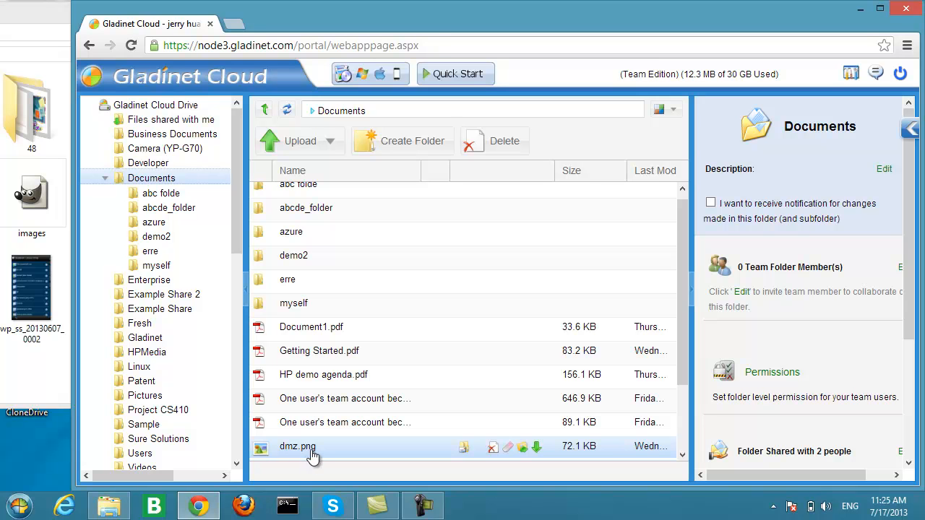
pyautogui.click(312, 455)
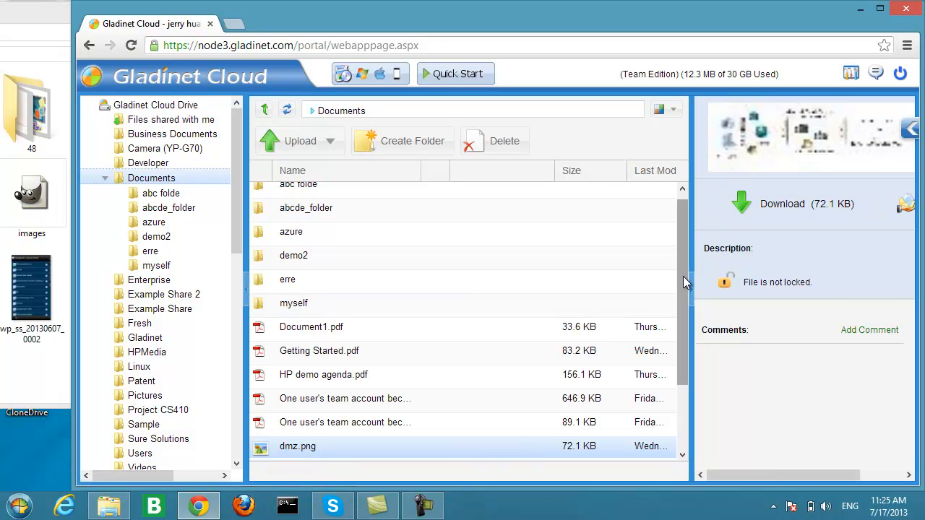
pyautogui.moveTo(682, 277)
pyautogui.mouseDown()
pyautogui.moveTo(683, 315)
pyautogui.moveTo(683, 283)
pyautogui.mouseUp()
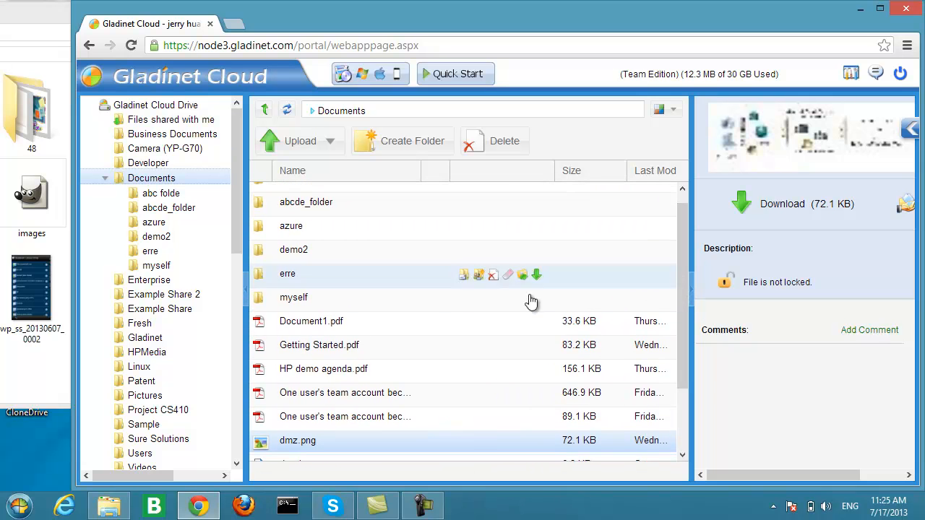
pyautogui.click(347, 324)
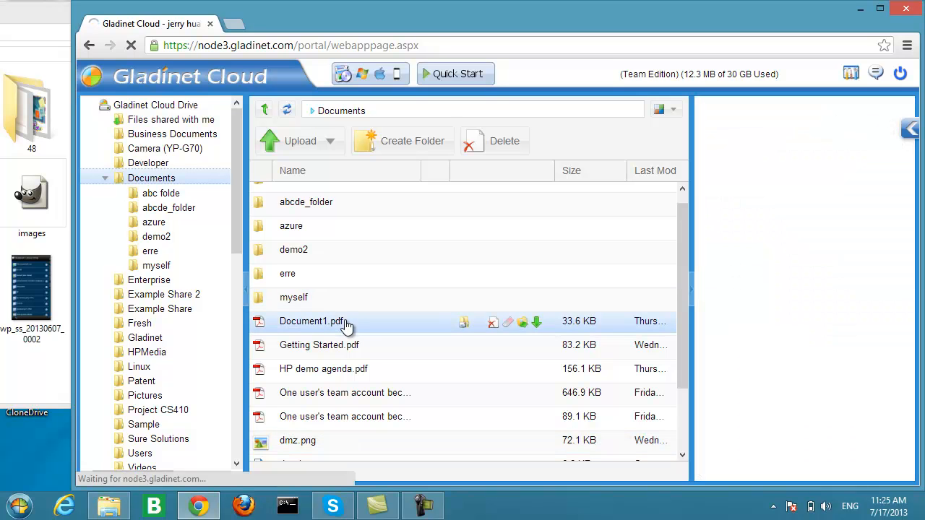